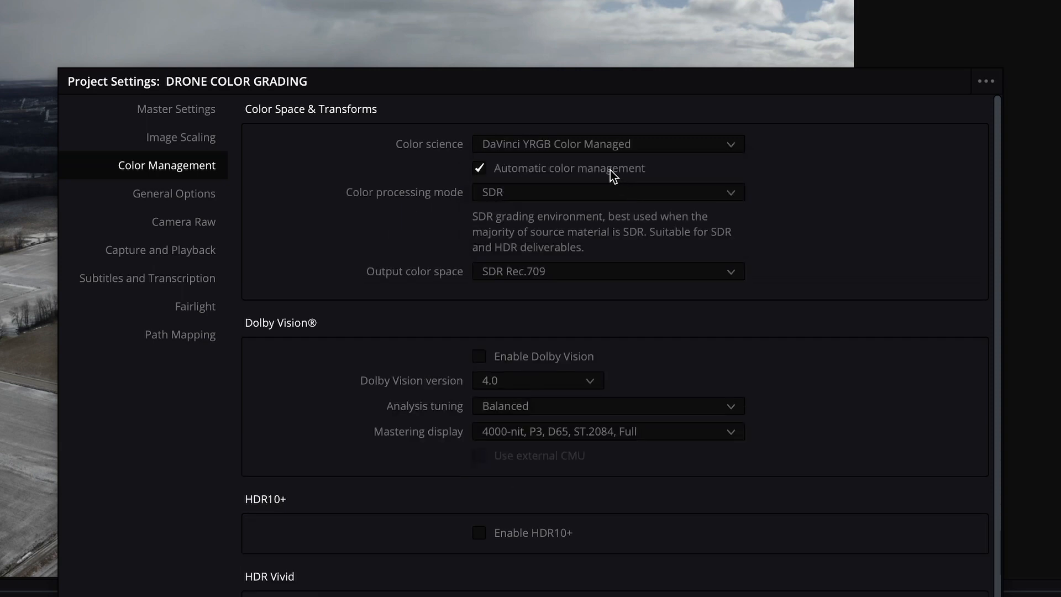
# - Disable automatic color management and set the color processing mode to HDR DaVinci Wide Gamut Intermediate
pyautogui.click(610, 170)
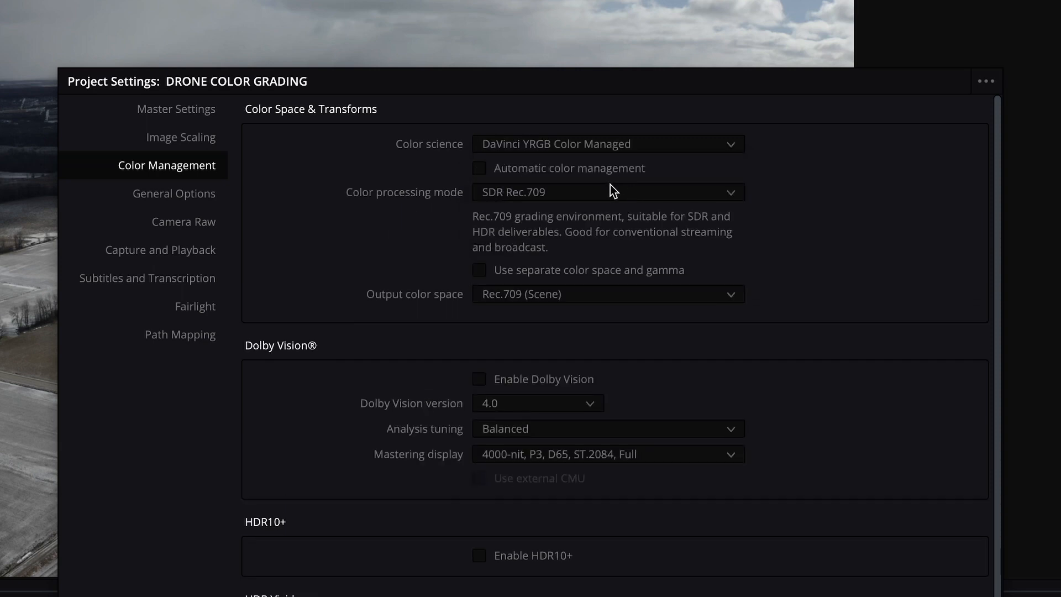
pyautogui.click(610, 190)
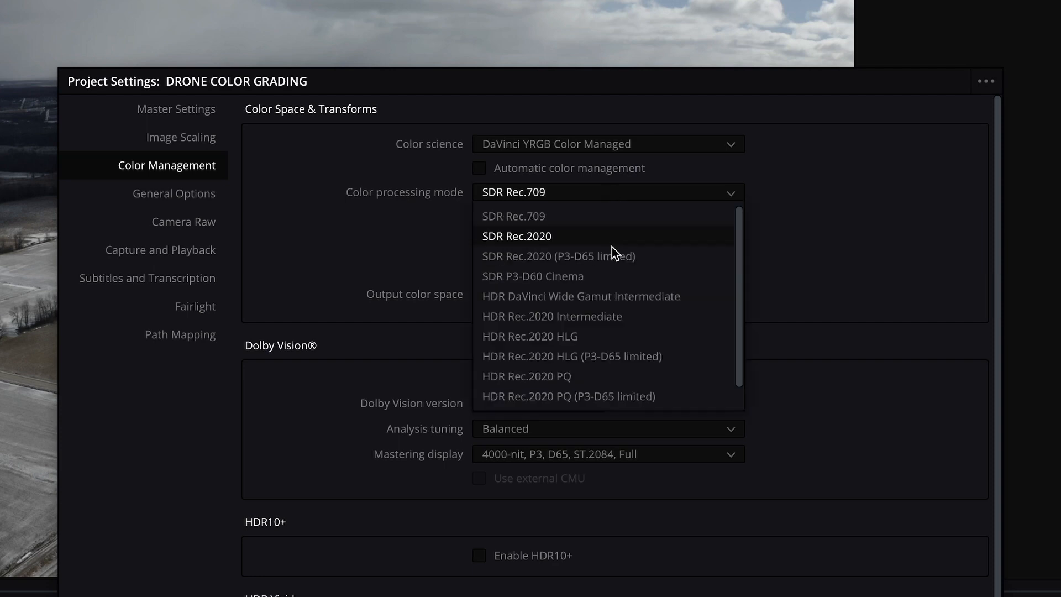
pyautogui.click(614, 301)
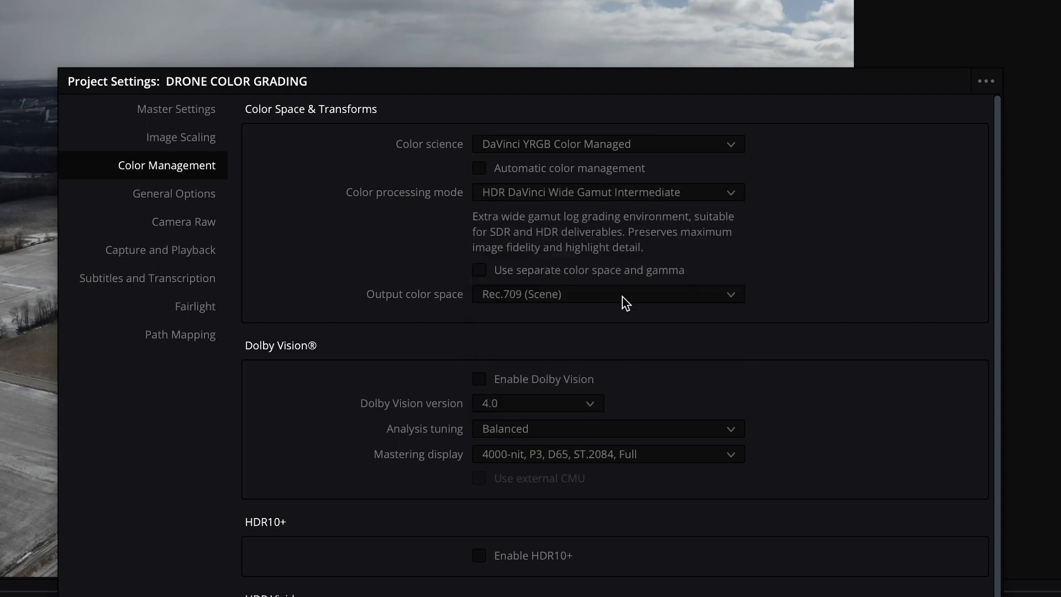
# - Set the project's output color space to Rec.709-A and save the project settings
pyautogui.click(622, 296)
pyautogui.scroll(-2, 608, 398)
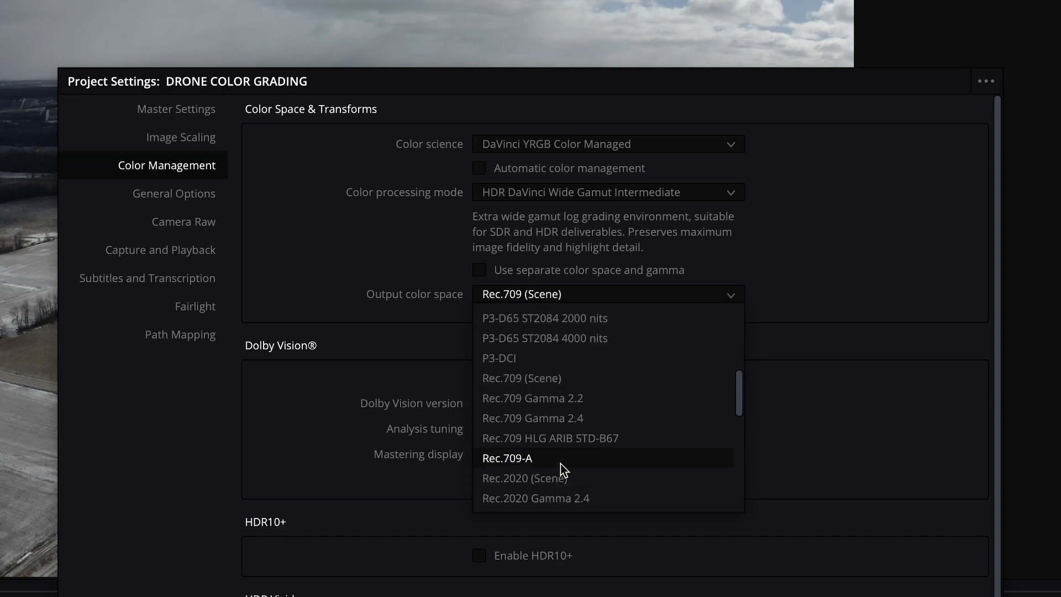
pyautogui.click(518, 459)
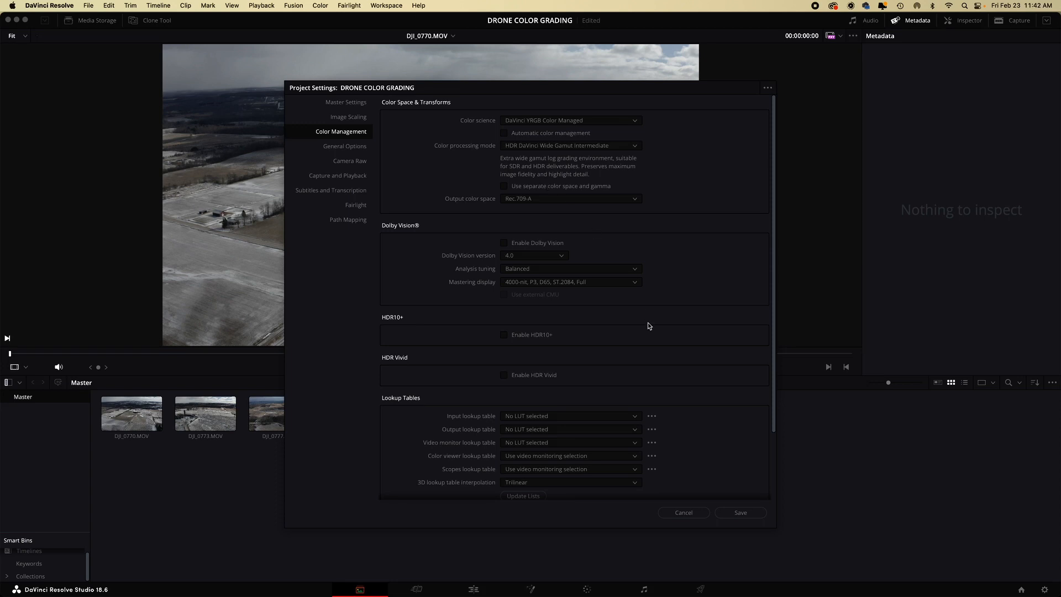
pyautogui.click(743, 514)
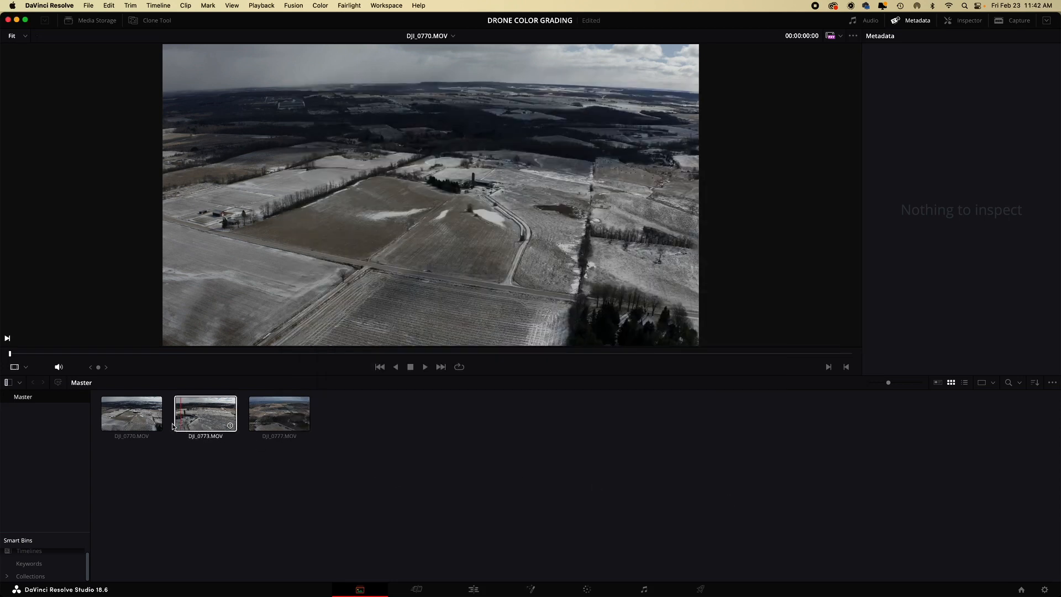
# - Set the input color space of all three DJI clips to DJI D-Gamut/D-Log
pyautogui.click(132, 415)
pyautogui.keyDown('shift'); pyautogui.click(271, 417); pyautogui.keyUp('shift')
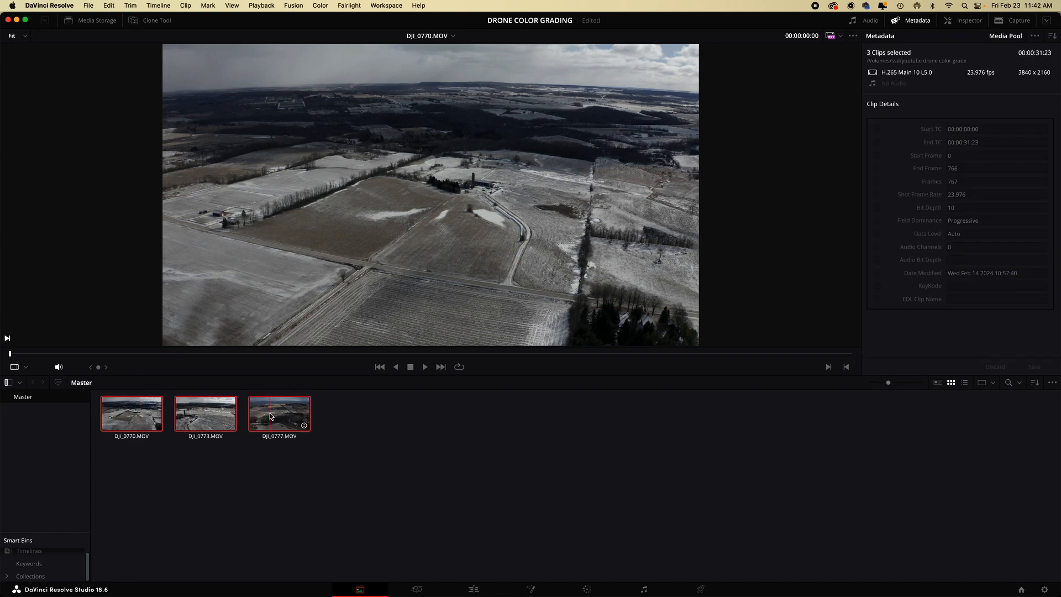
pyautogui.rightClick(133, 411)
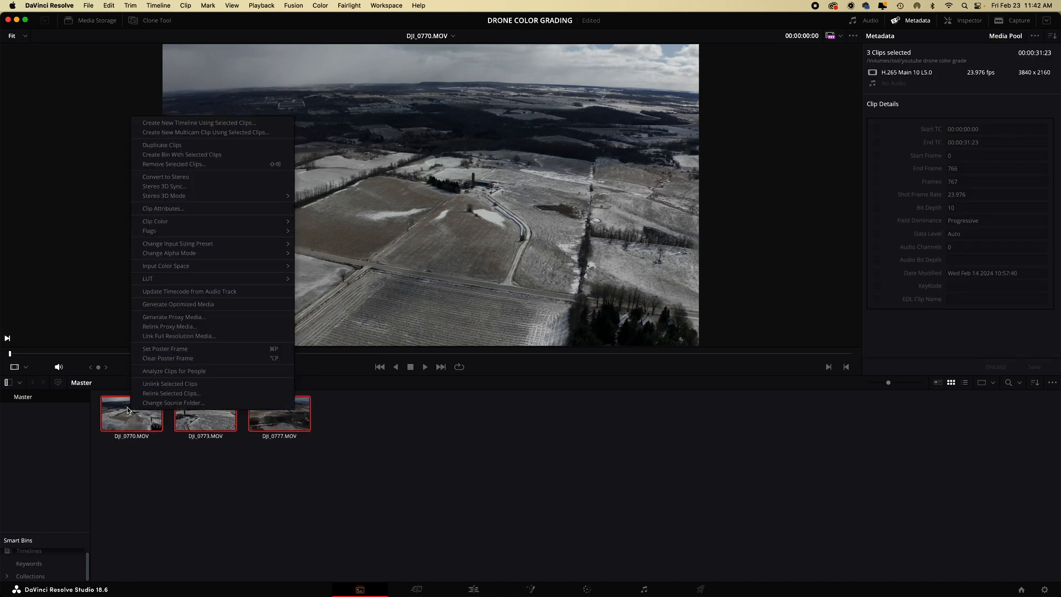
pyautogui.moveTo(166, 265)
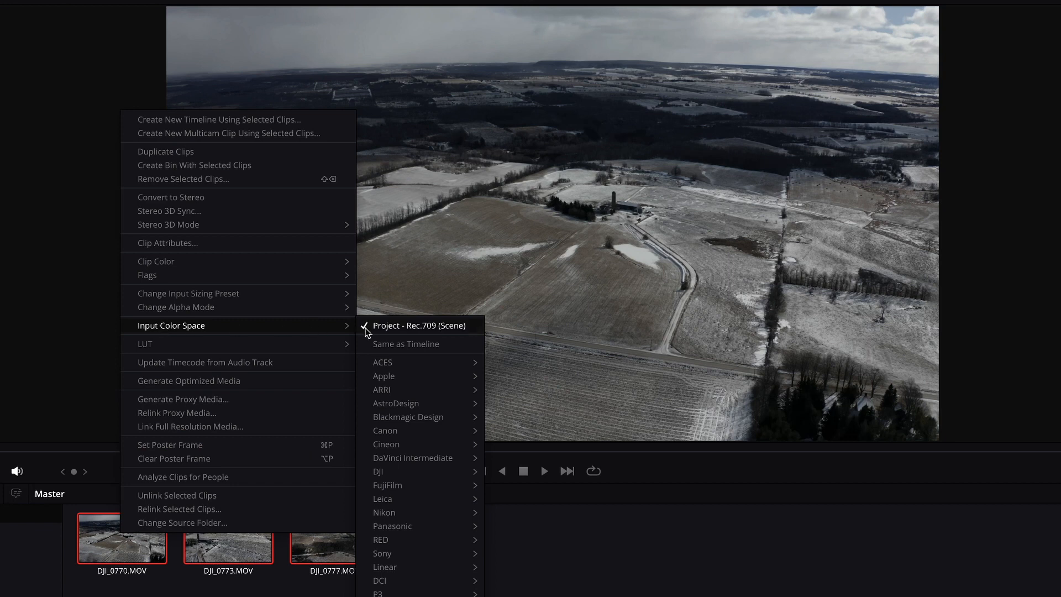
pyautogui.moveTo(420, 469)
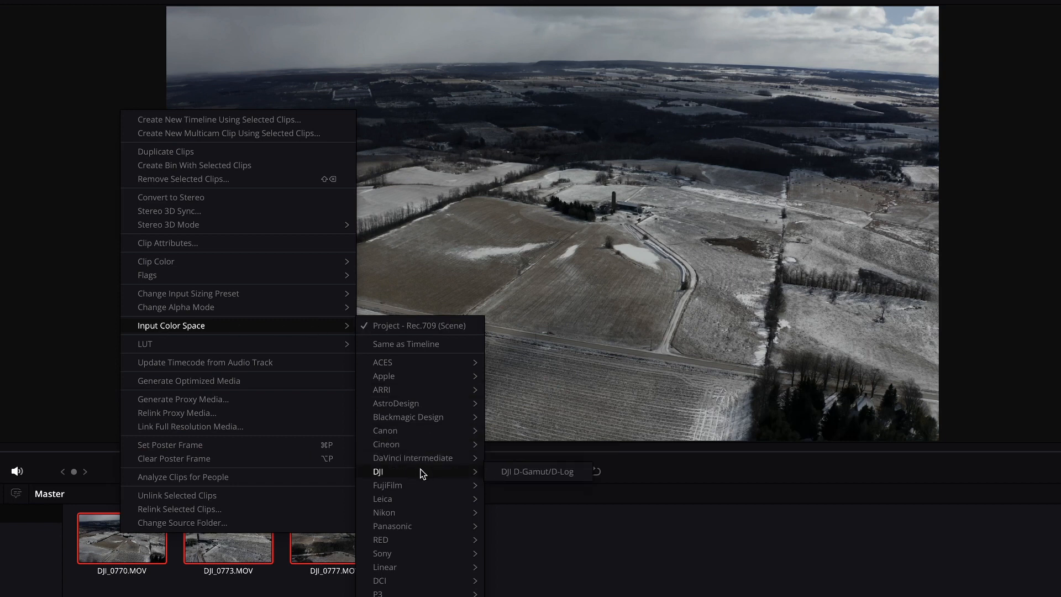
pyautogui.click(555, 470)
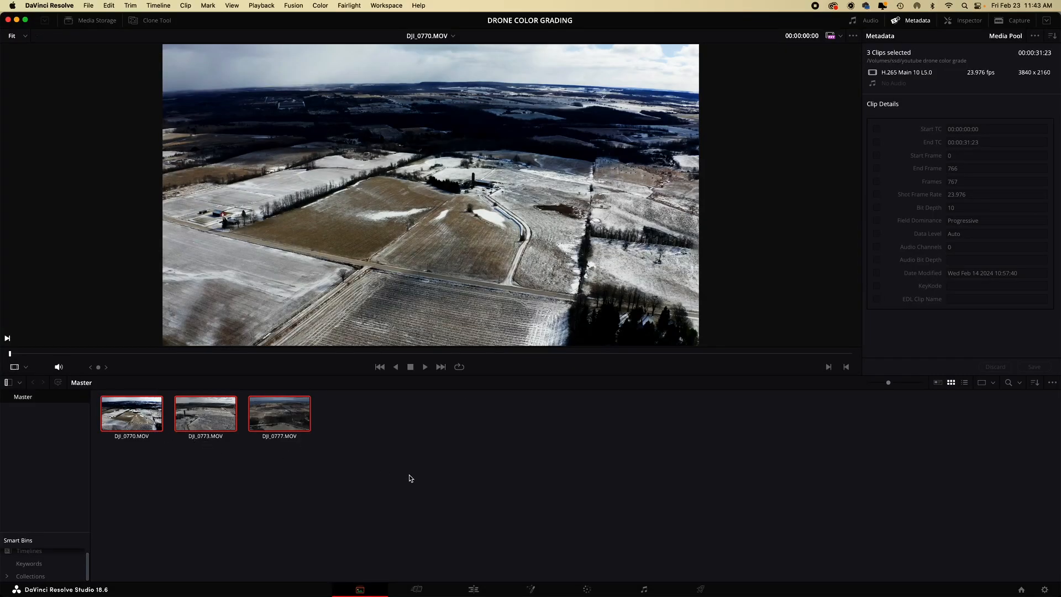
# - Switch to the Edit page, hide the effects library and create a new timeline
pyautogui.click(474, 589)
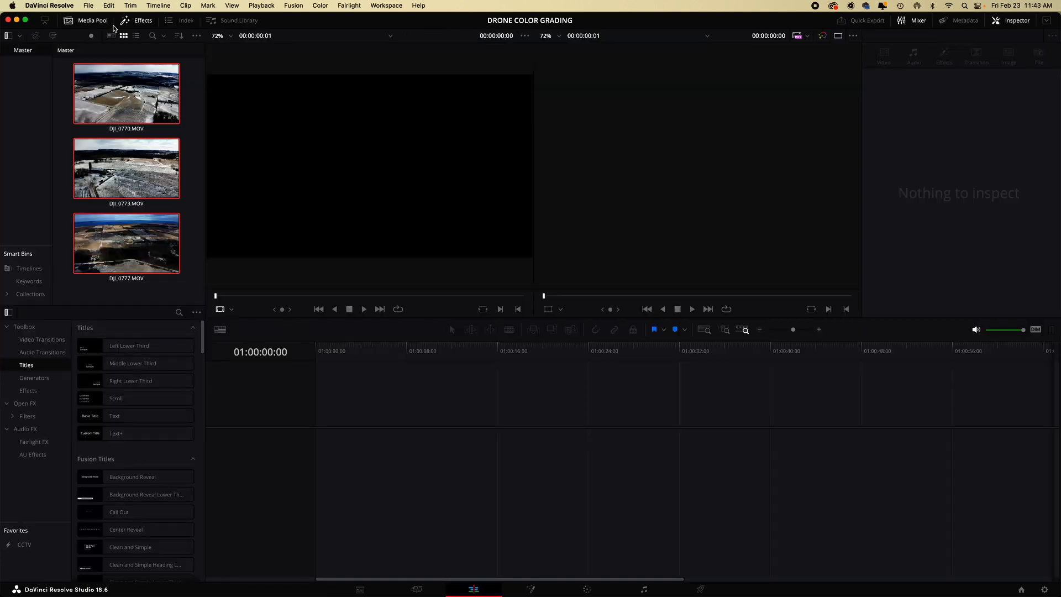
pyautogui.click(141, 22)
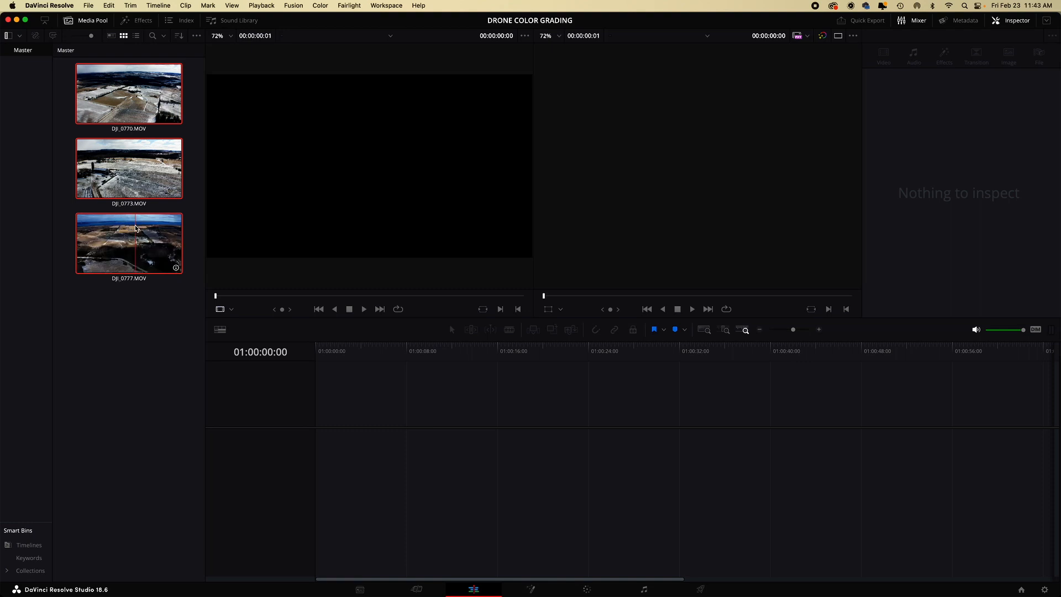
pyautogui.press('super+n')
pyautogui.press('Escape')
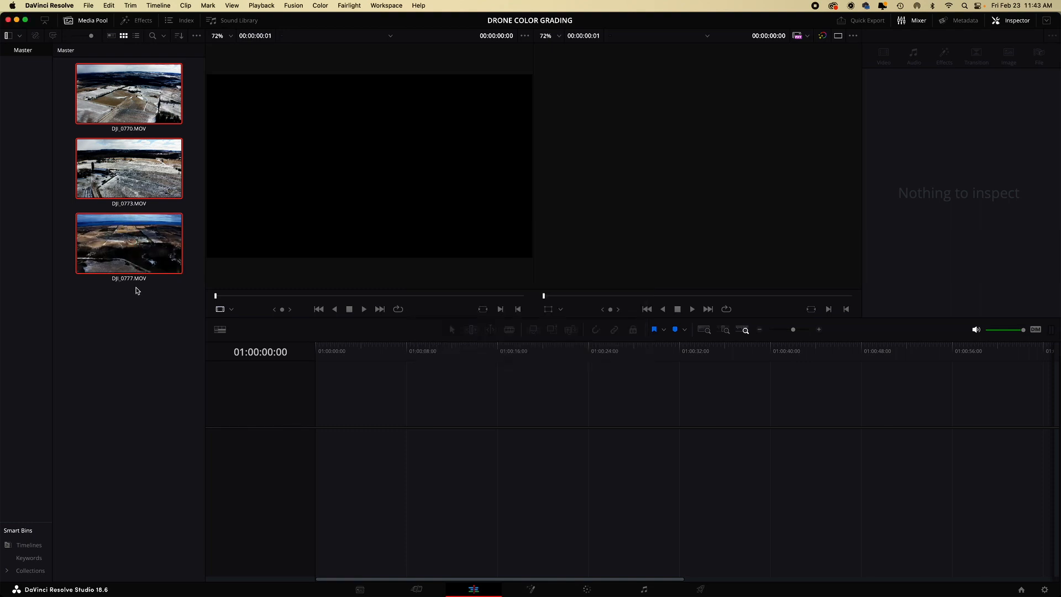
# - Insert clips DJI_0770, DJI_0773 and DJI_0777 together into the timeline
pyautogui.click(145, 101)
pyautogui.keyDown('shift'); pyautogui.click(146, 246); pyautogui.keyUp('shift')
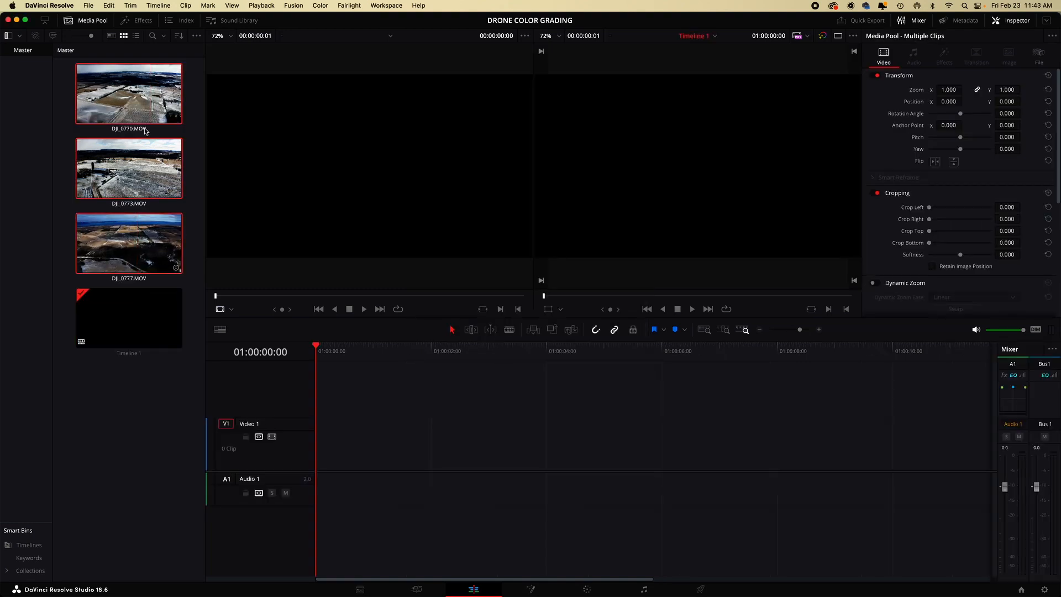
pyautogui.rightClick(145, 102)
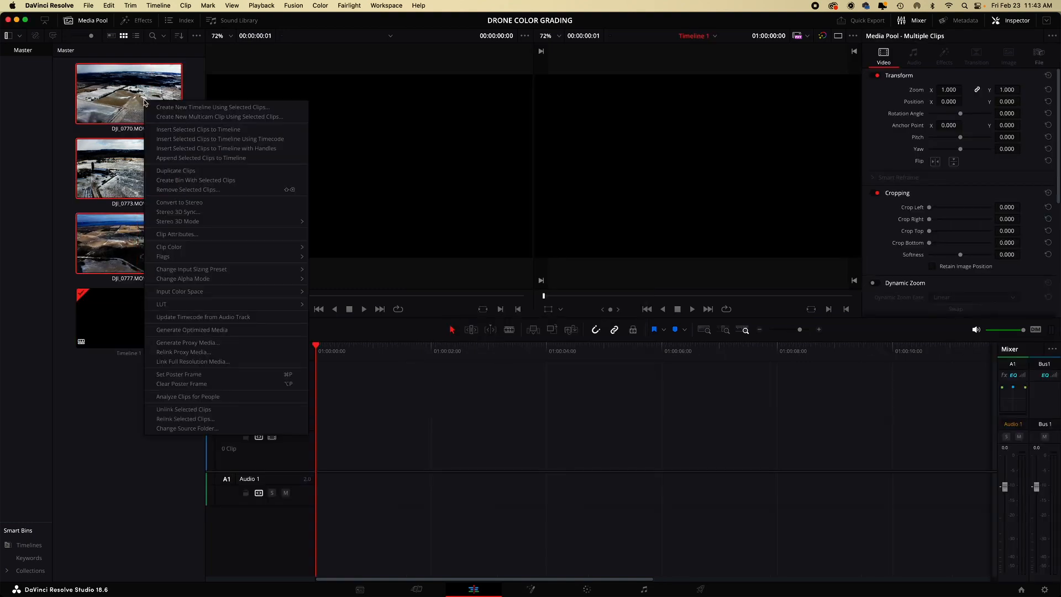
pyautogui.click(188, 130)
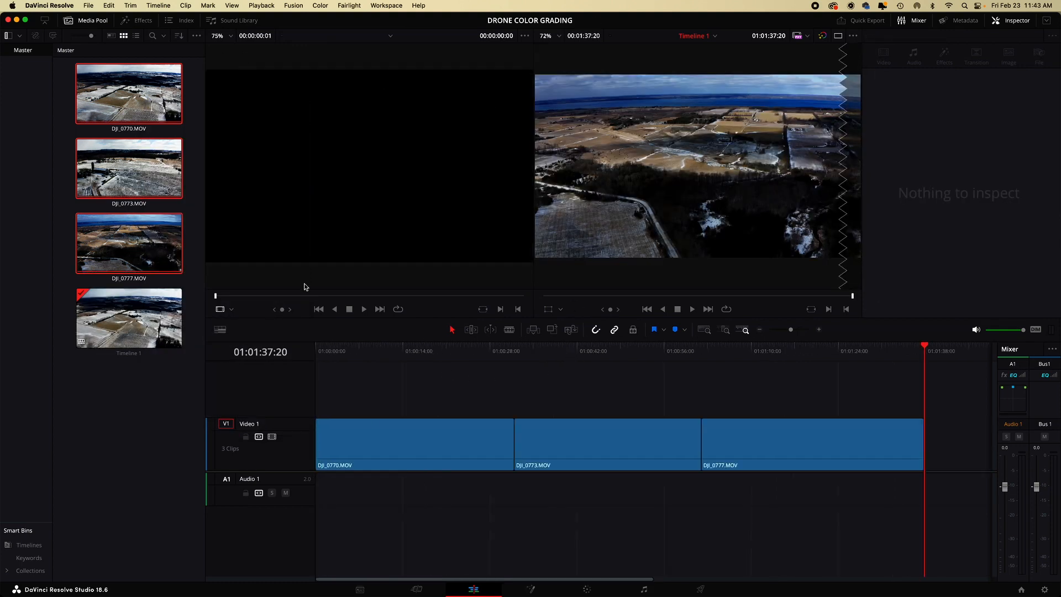
# - Move the playhead onto the first clip and, on the Color page, add all three clips to a new group named DRONE
pyautogui.click(411, 346)
pyautogui.click(589, 590)
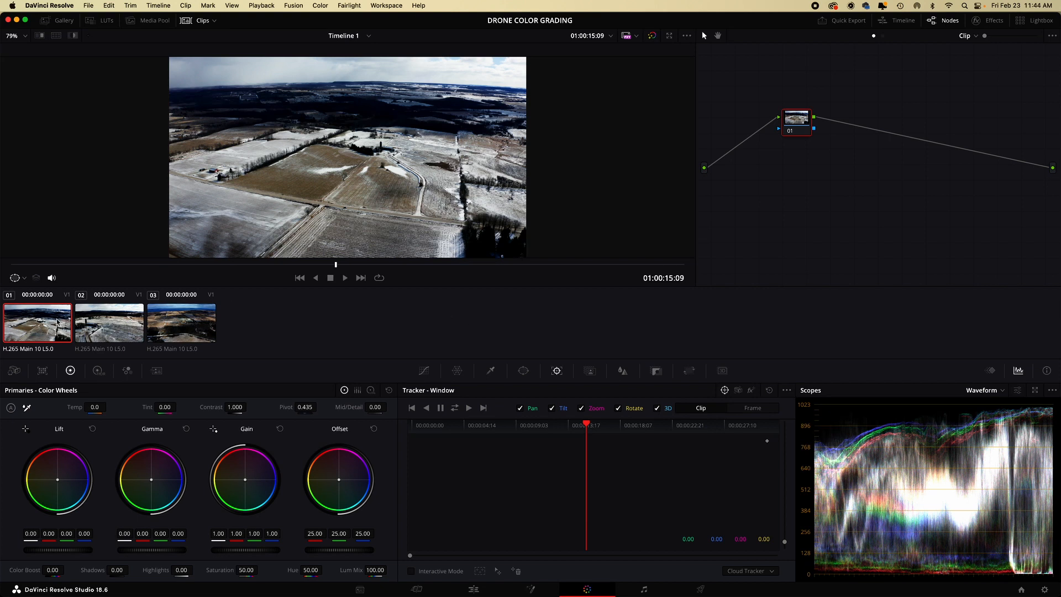
pyautogui.keyDown('shift'); pyautogui.click(187, 327); pyautogui.keyUp('shift')
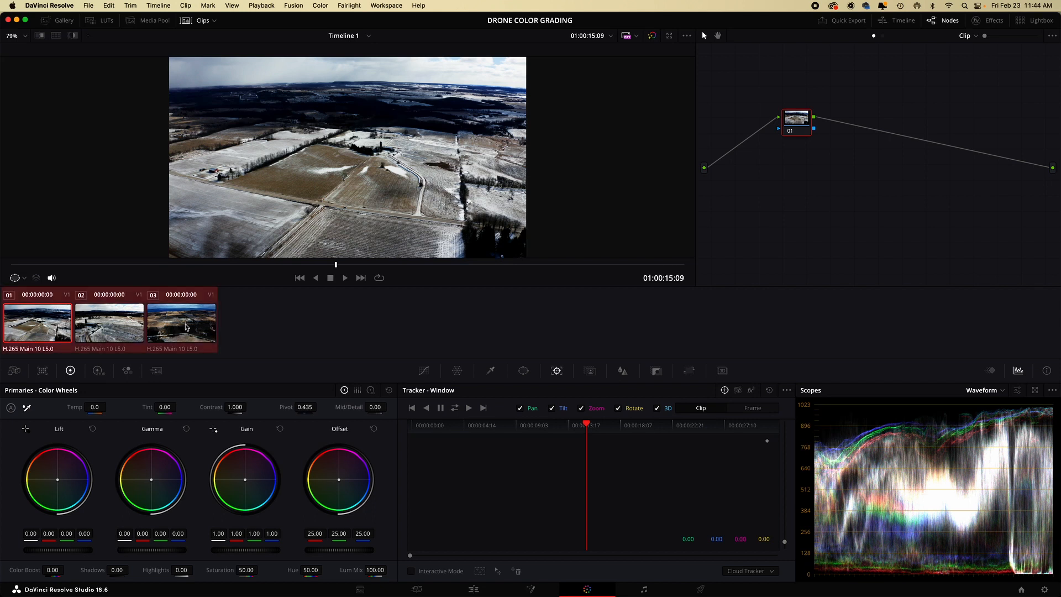
pyautogui.rightClick(66, 327)
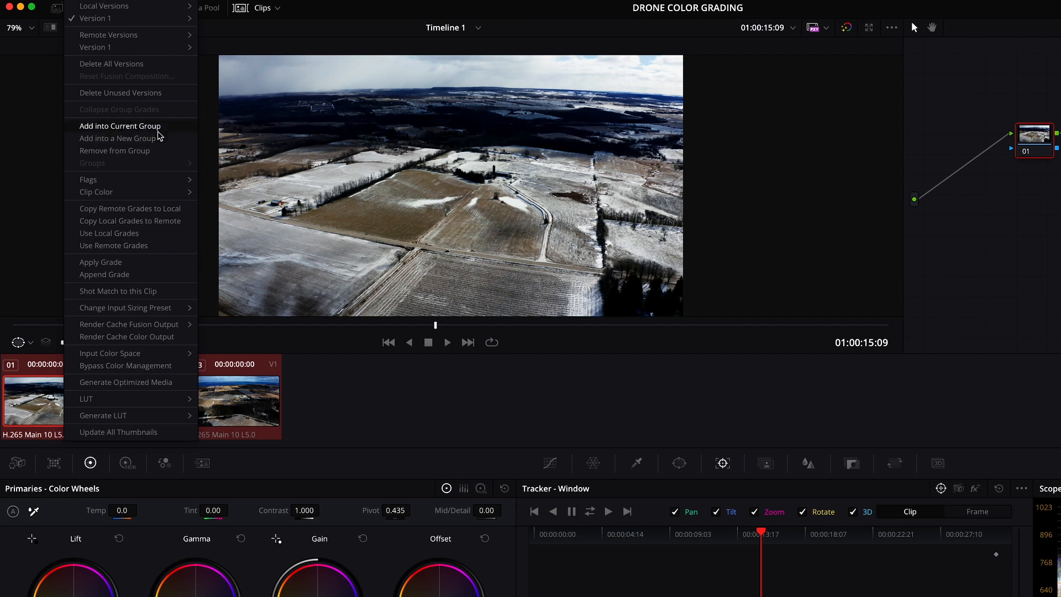
pyautogui.click(158, 139)
pyautogui.write('DRONE')
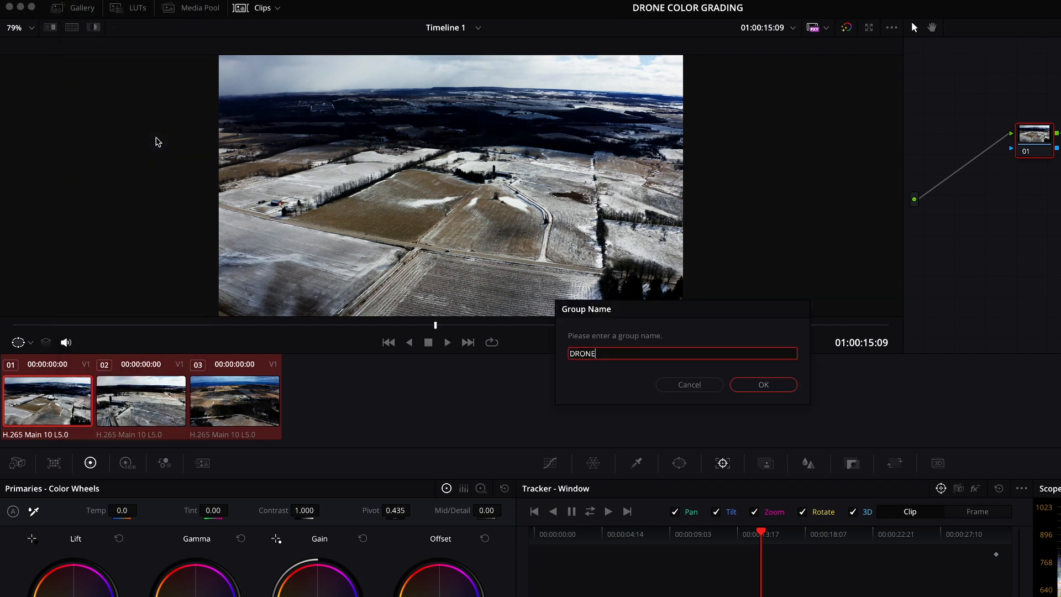
pyautogui.press('Return')
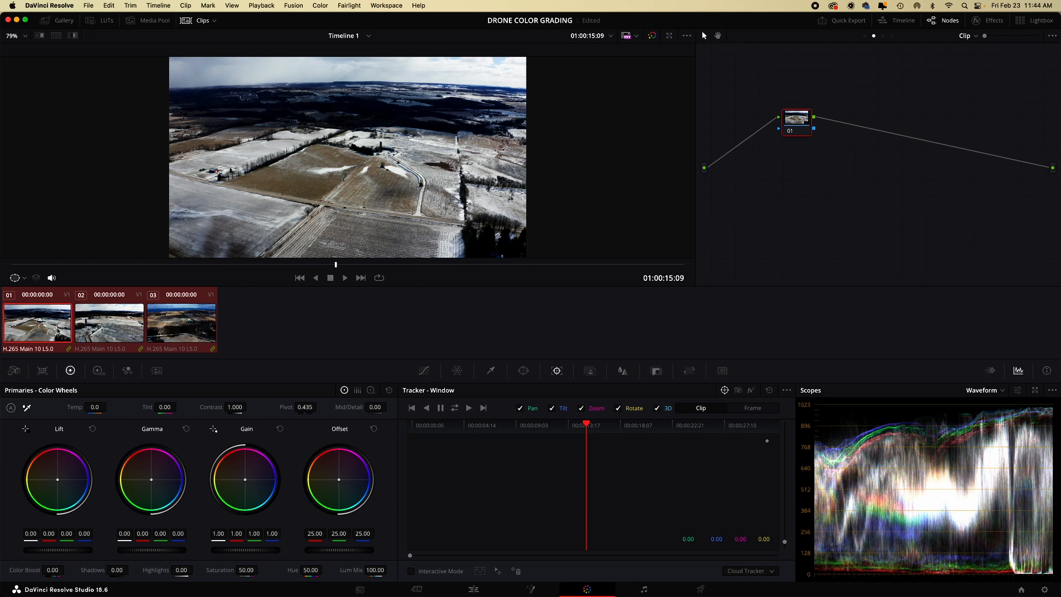
# - Select the first clip, switch its node graph to Group Post-Clip and apply the Lens Distortion effect to node 01
pyautogui.click(58, 331)
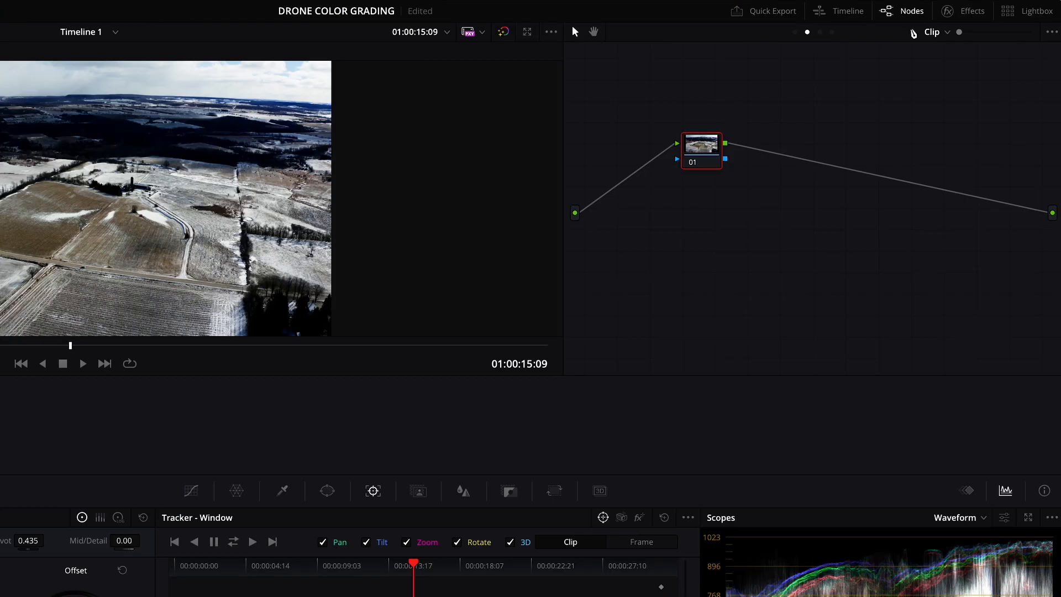
pyautogui.click(976, 36)
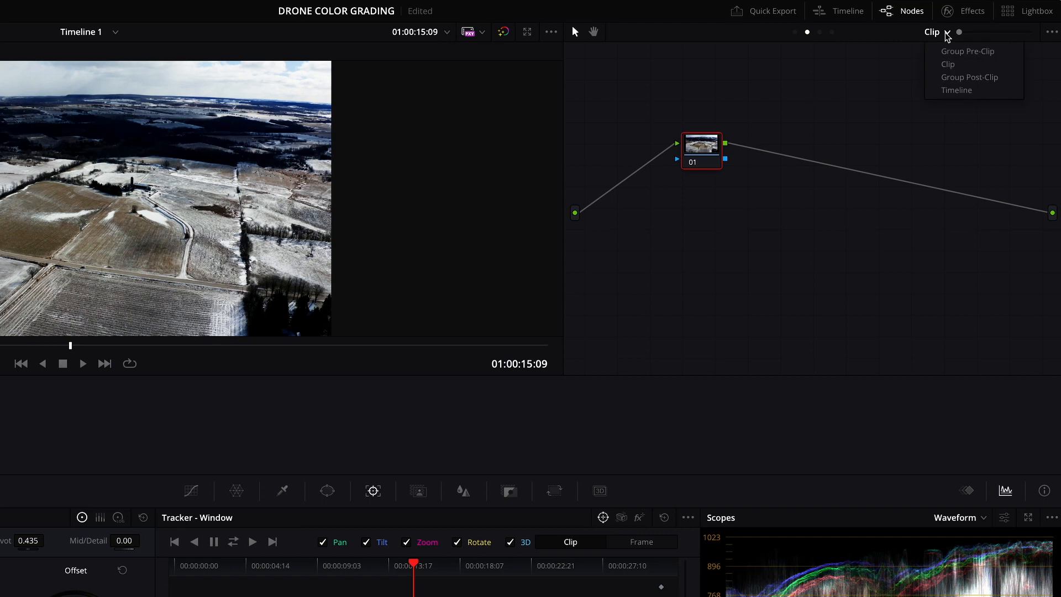
pyautogui.click(951, 79)
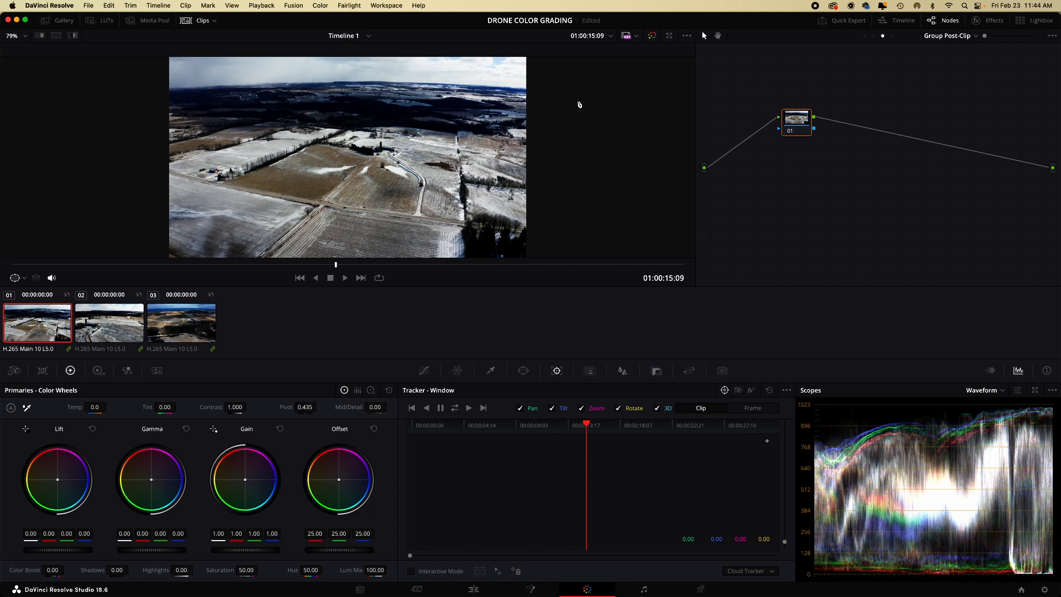
pyautogui.click(991, 20)
pyautogui.scroll(-15, 945, 154)
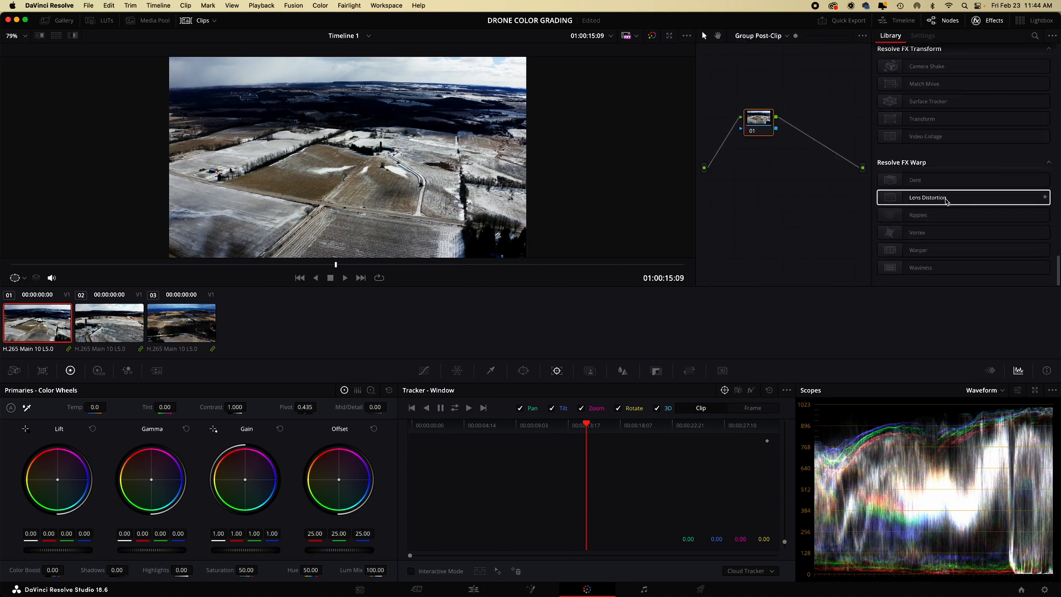
pyautogui.moveTo(946, 199); pyautogui.dragTo(767, 126)
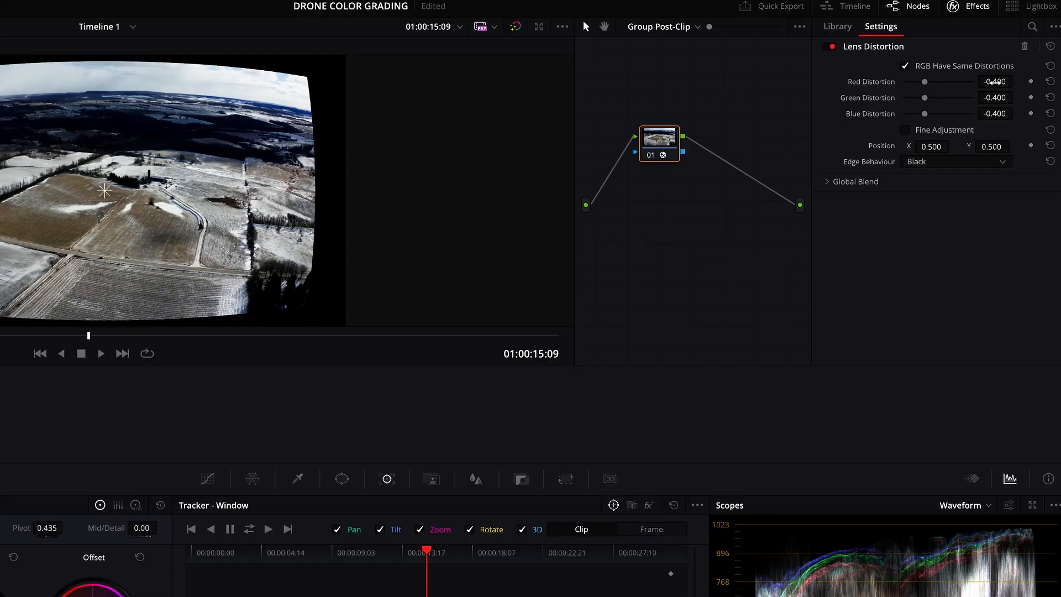
# - Set the Lens Distortion amount to 0.24 for the red, green and blue channels together
pyautogui.click(994, 82)
pyautogui.write('.24')
pyautogui.press('Return')
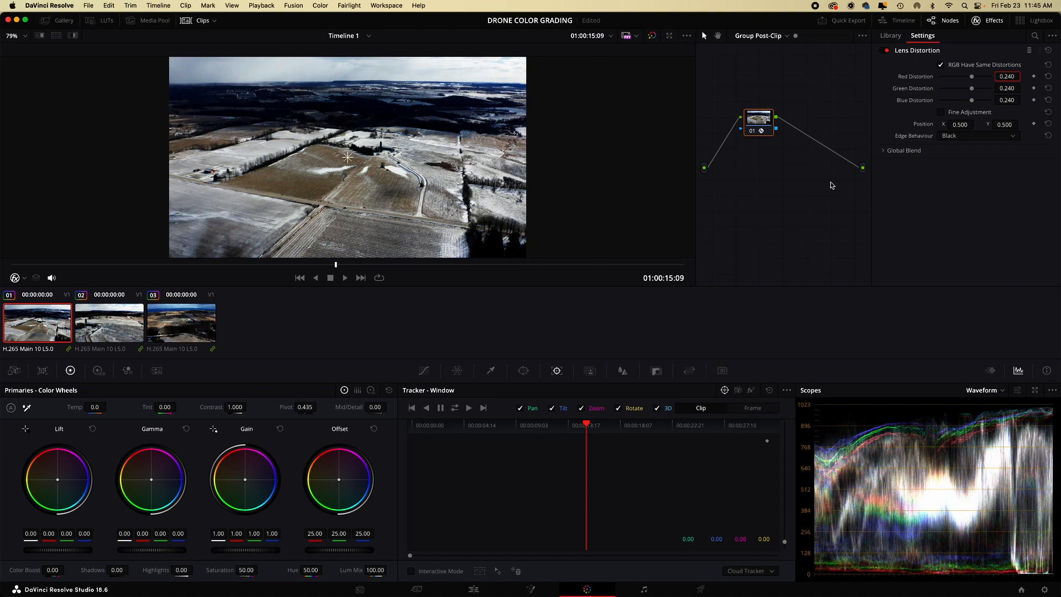
# - Add a second serial node to the group post-clip graph and lower its blur radius to 0.46 to sharpen the image
pyautogui.hotkey('alt', 's')
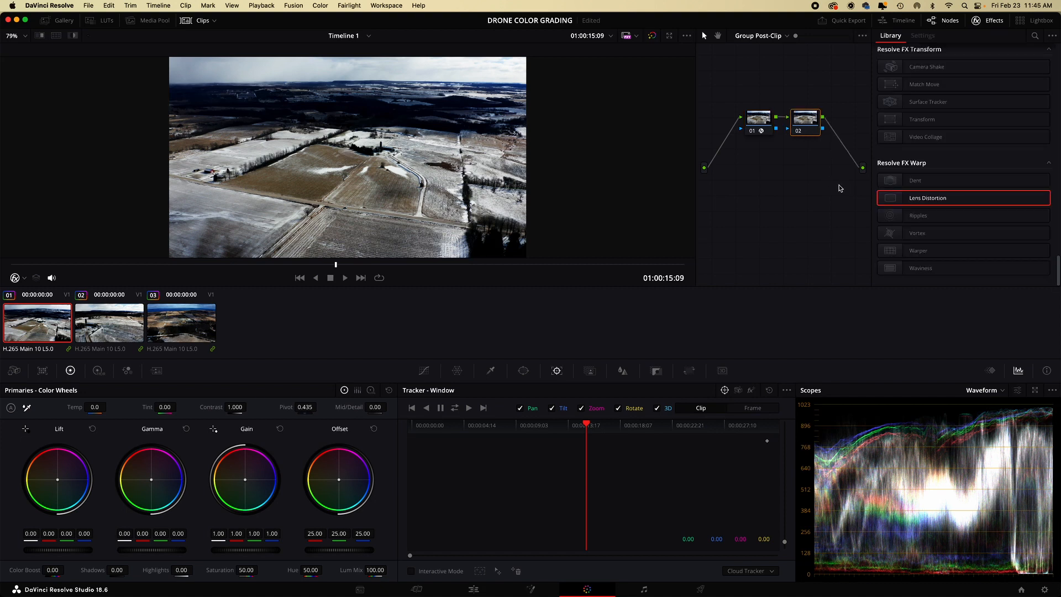
pyautogui.click(987, 22)
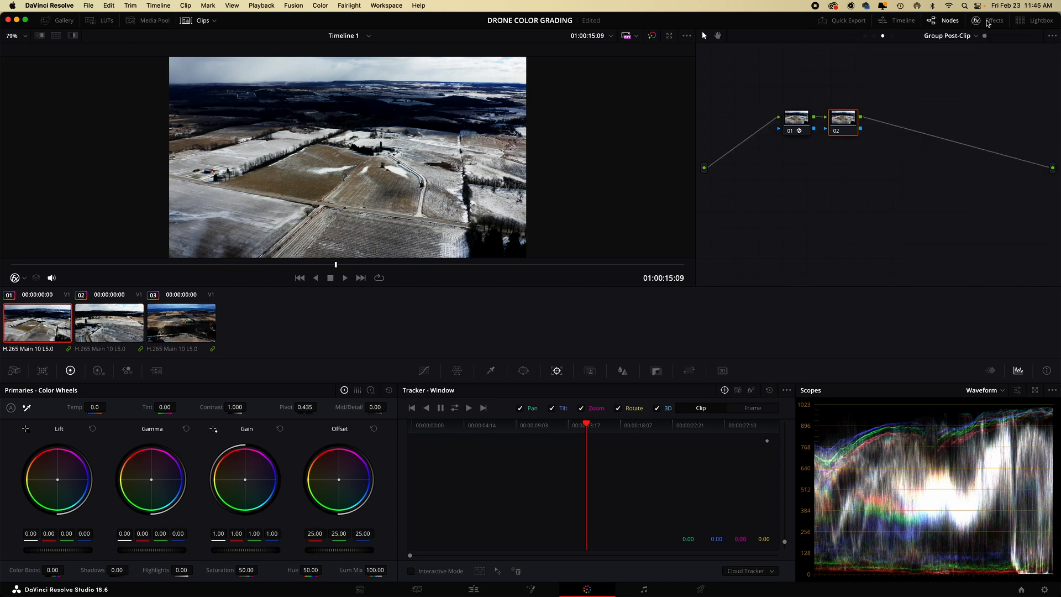
pyautogui.click(623, 371)
pyautogui.moveTo(489, 473); pyautogui.dragTo(487, 481)
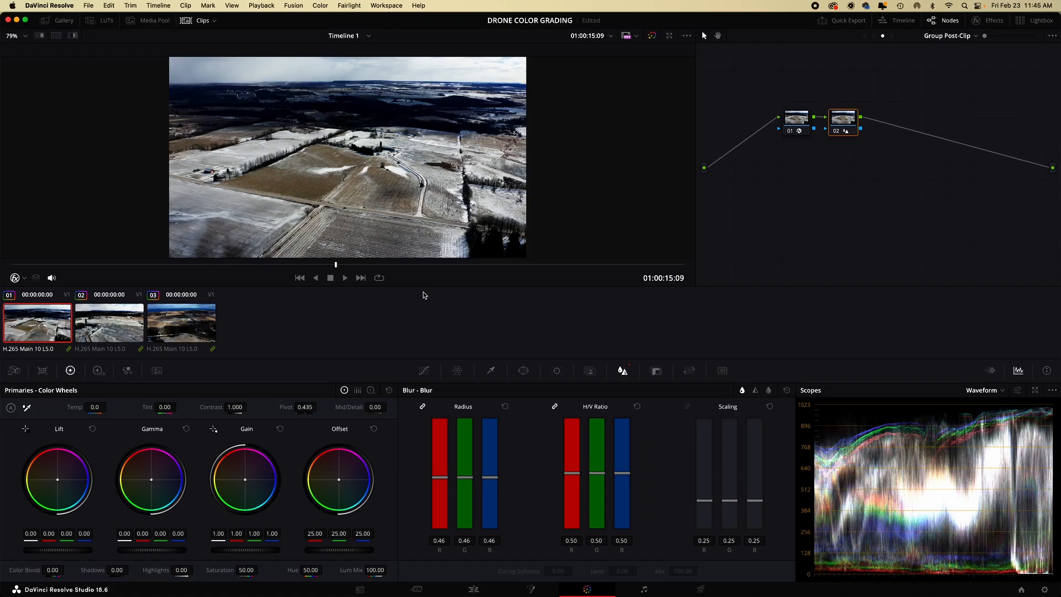
# - Add a third serial node with saturation set to 70, and return to the clip-level node graph
pyautogui.hotkey('alt', 's')
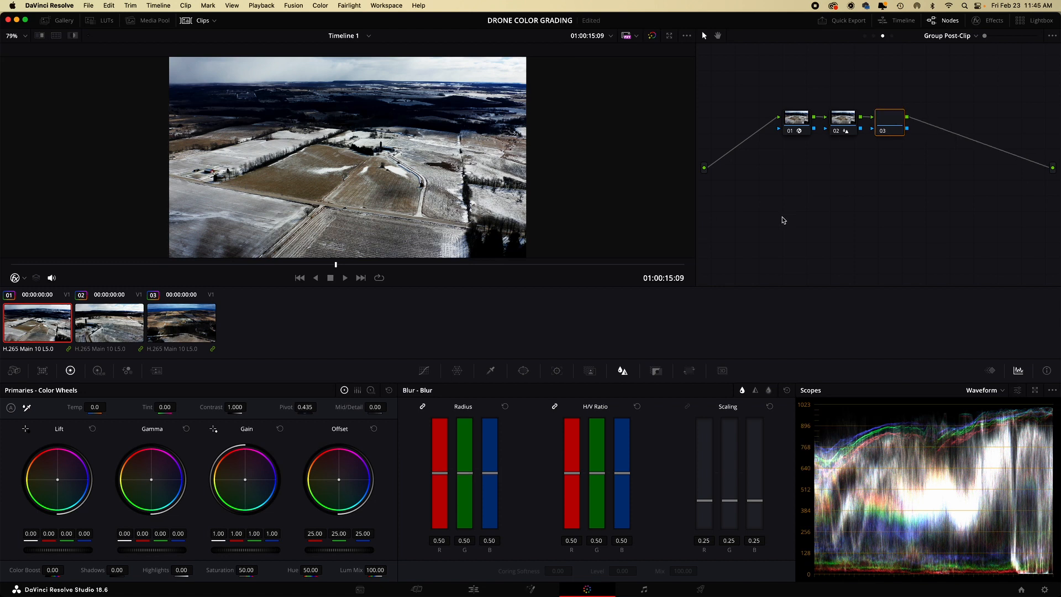
pyautogui.doubleClick(243, 570)
pyautogui.write('60')
pyautogui.press('Return')
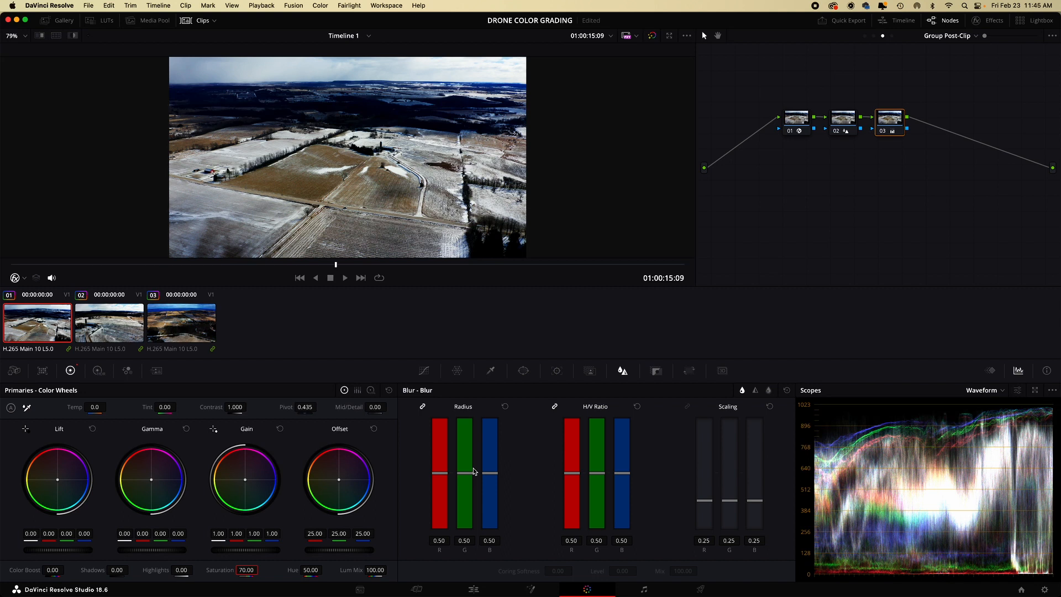
pyautogui.click(874, 38)
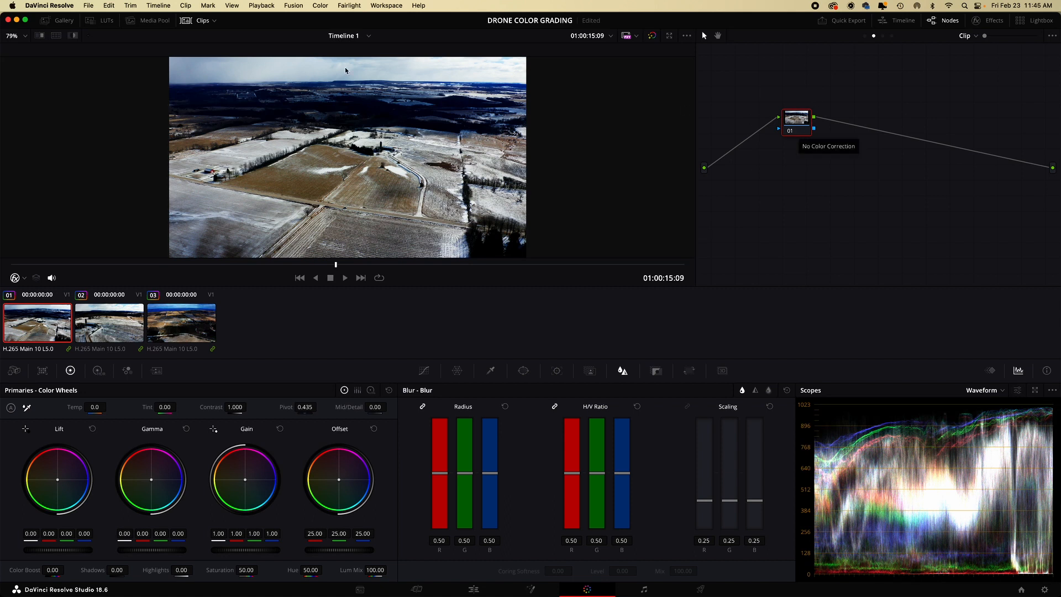
# - Hide the clip thumbnails to enlarge the viewer, then open the floating four-up scopes window and move it higher, beside the viewer image
pyautogui.click(204, 22)
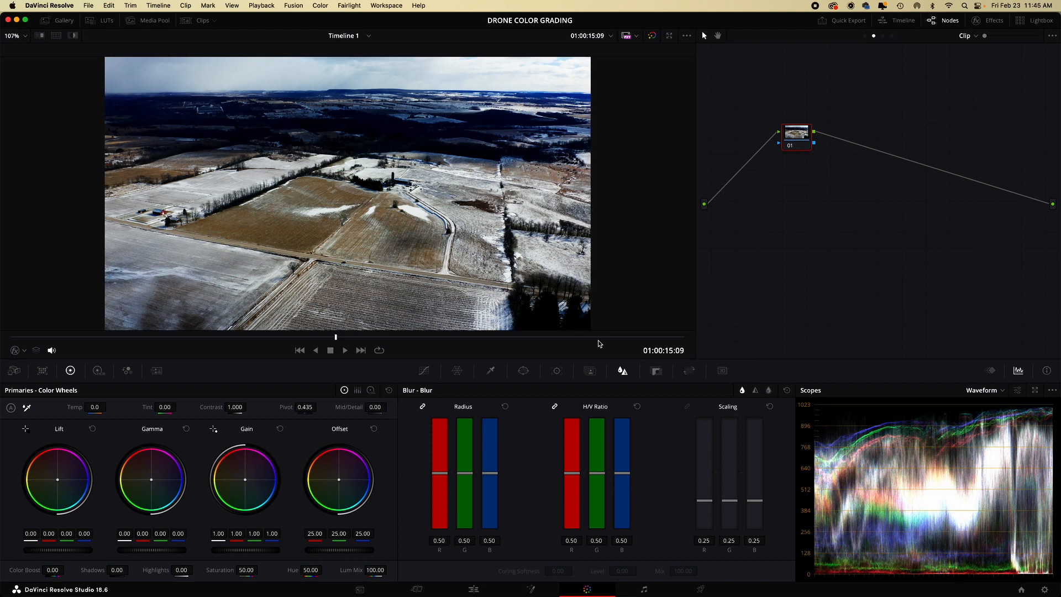
pyautogui.press('super+shift+w')
pyautogui.moveTo(667, 249); pyautogui.dragTo(666, 185)
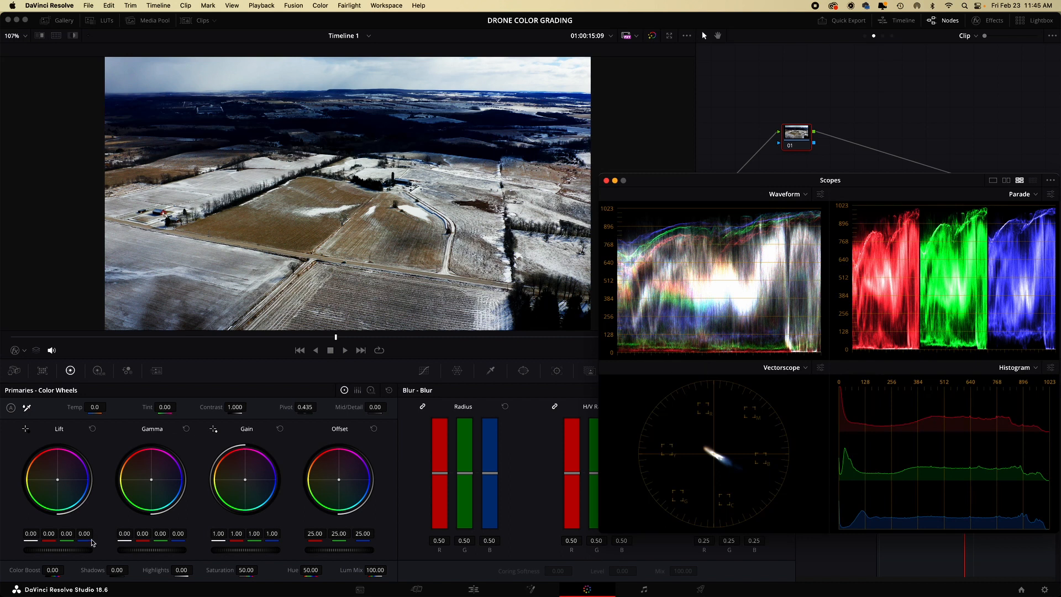
# - Balance the first clip's tones on node 01 by setting lift to 0.05, gamma to 0.02 and gain to 0.90
pyautogui.click(57, 551)
pyautogui.moveTo(58, 550); pyautogui.dragTo(71, 550)
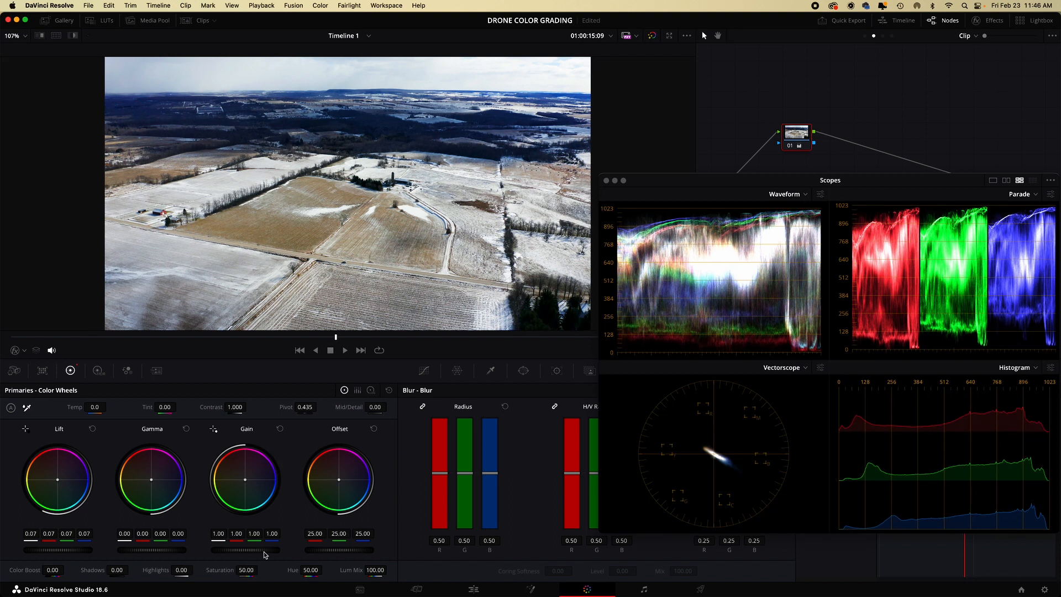
pyautogui.moveTo(266, 550); pyautogui.dragTo(259, 550)
pyautogui.moveTo(159, 552); pyautogui.dragTo(162, 552)
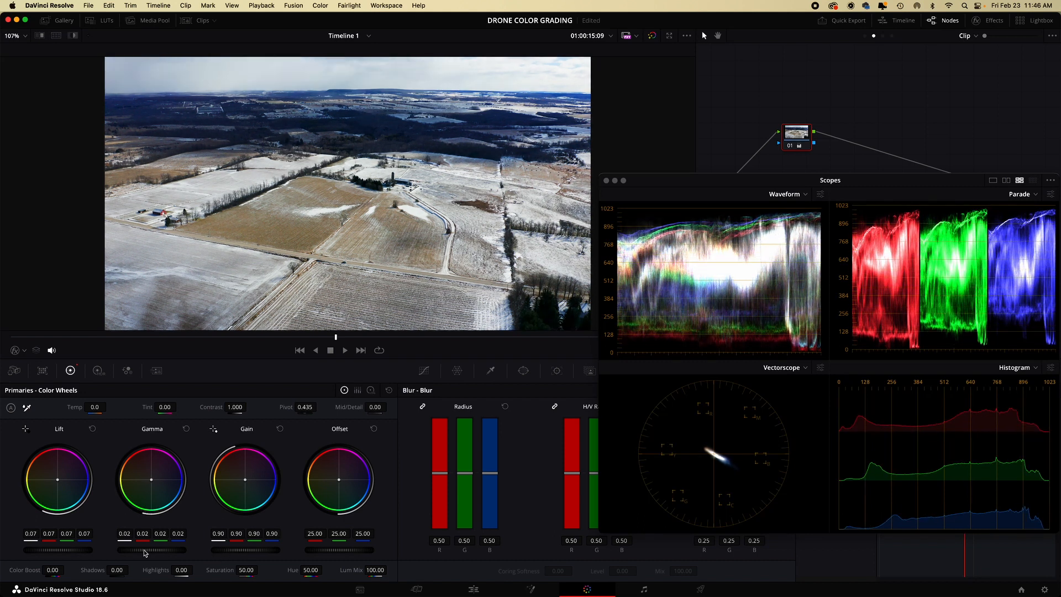
pyautogui.moveTo(92, 551); pyautogui.dragTo(58, 553)
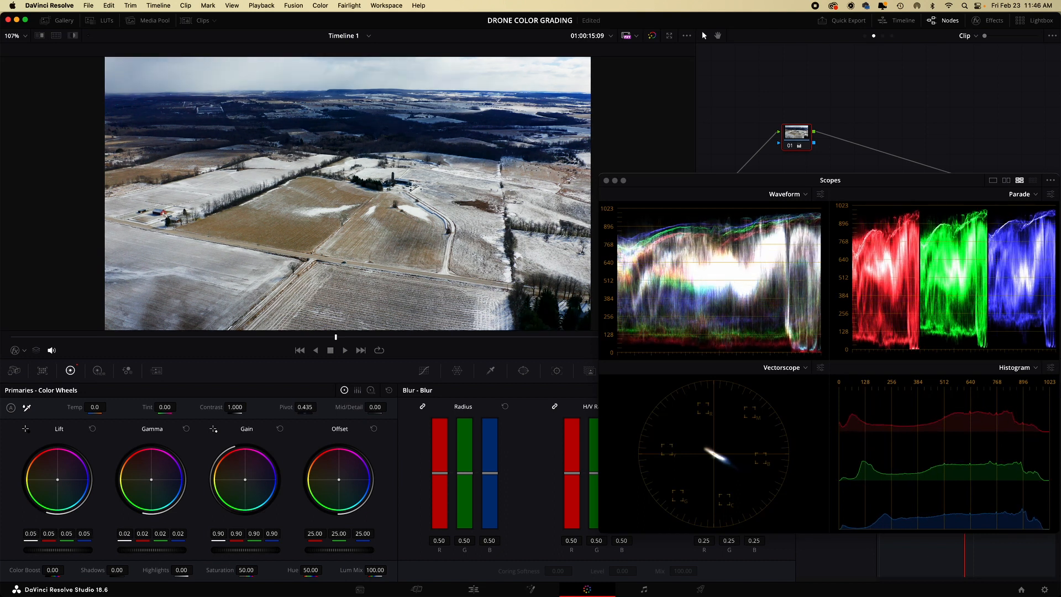
# - Set the first clip's highlights to -19.50, saturation to 57 and contrast to 1.076 on node 01
pyautogui.moveTo(182, 570); pyautogui.dragTo(171, 570)
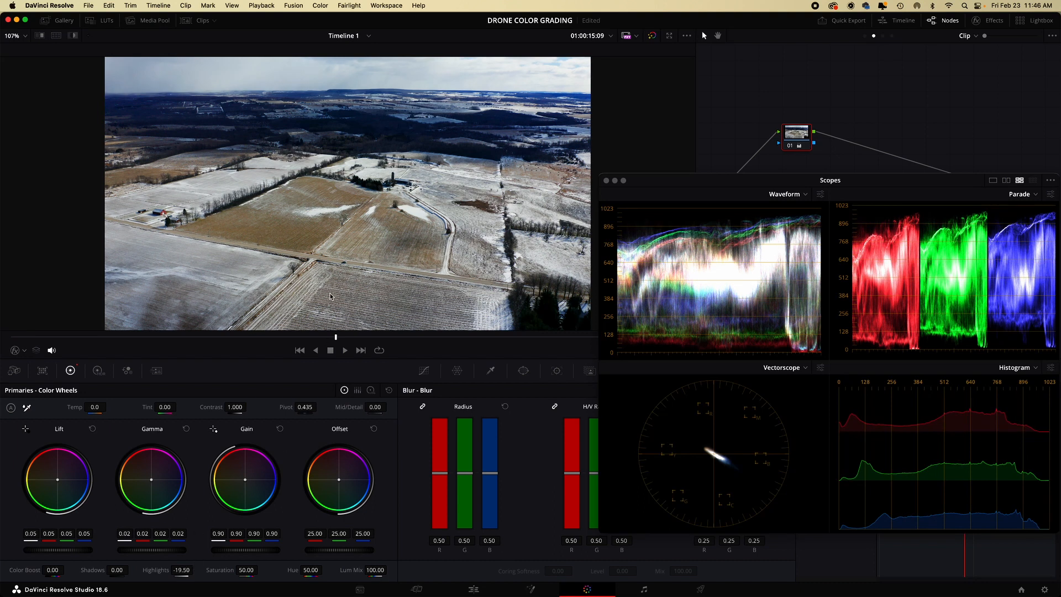
pyautogui.moveTo(246, 568); pyautogui.dragTo(251, 568)
pyautogui.moveTo(235, 407); pyautogui.dragTo(255, 406)
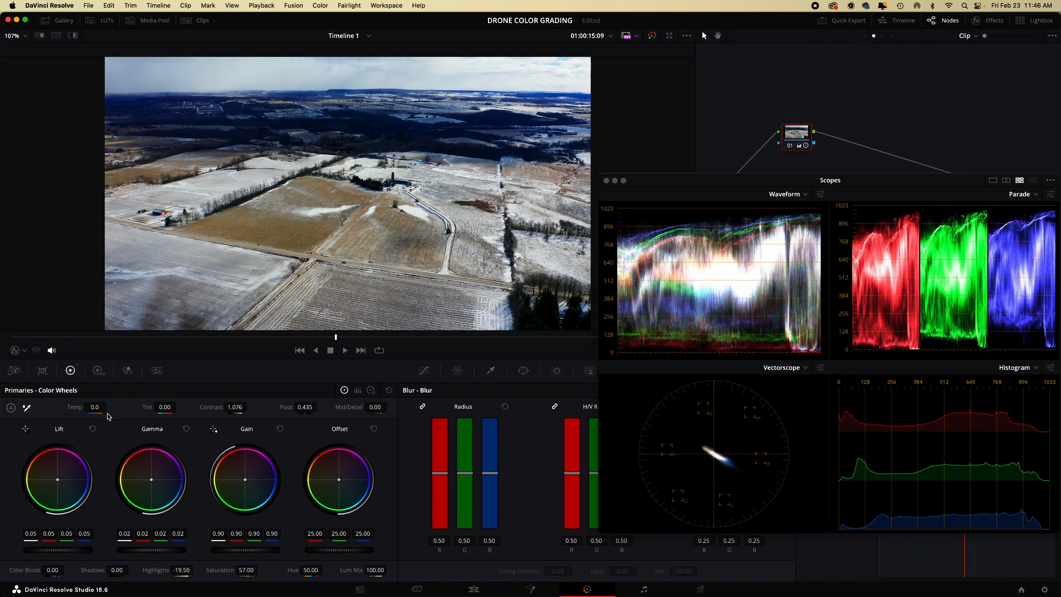
# - Warm node 01 with a temperature of 100, and refine its tones with lift at 0.07 and highlights at -74
pyautogui.moveTo(96, 407); pyautogui.dragTo(108, 406)
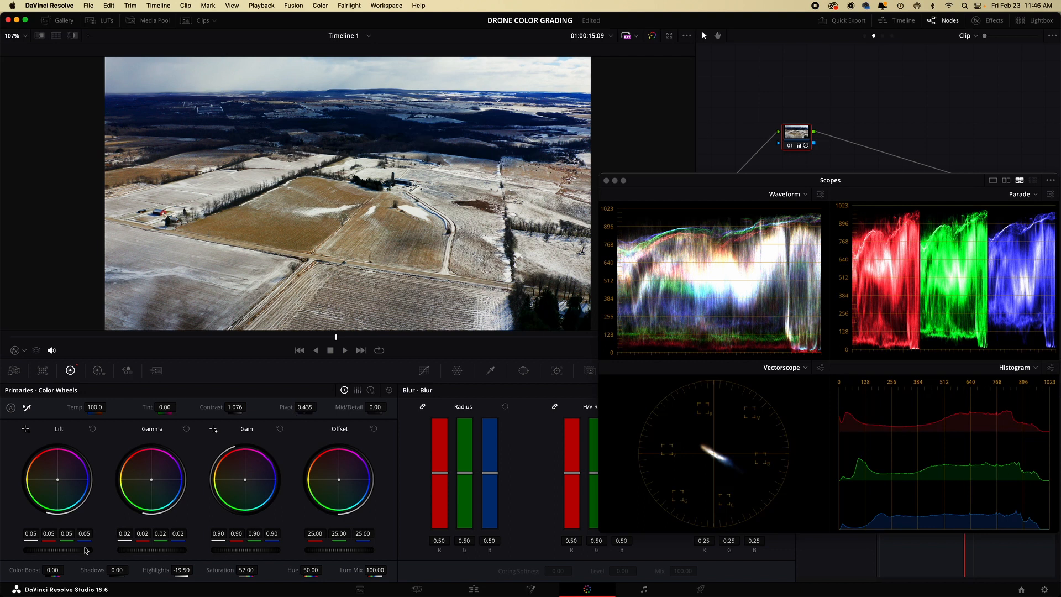
pyautogui.moveTo(51, 553); pyautogui.dragTo(61, 553)
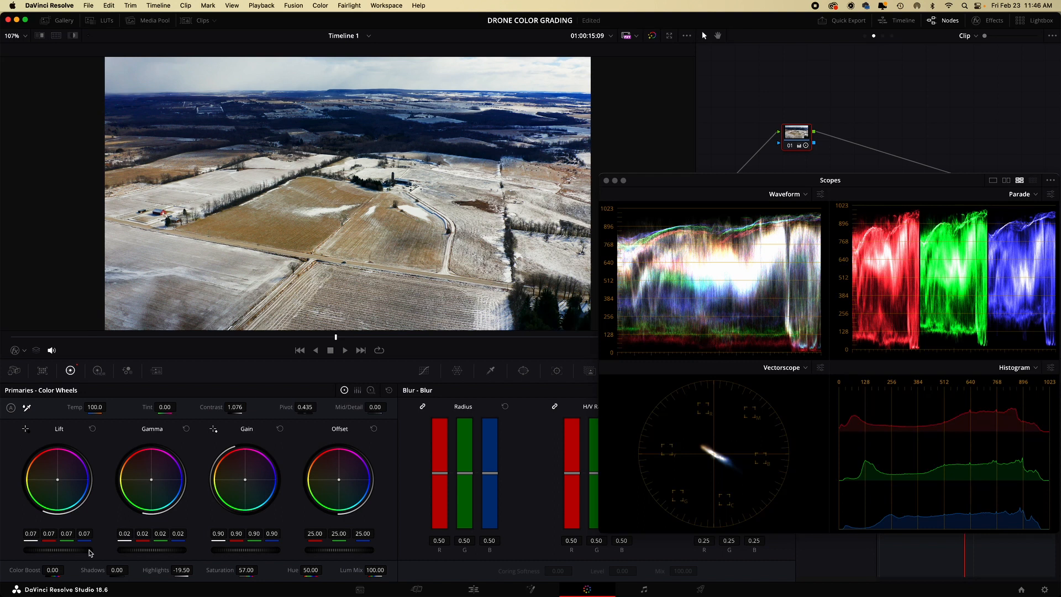
pyautogui.moveTo(186, 569); pyautogui.dragTo(126, 570)
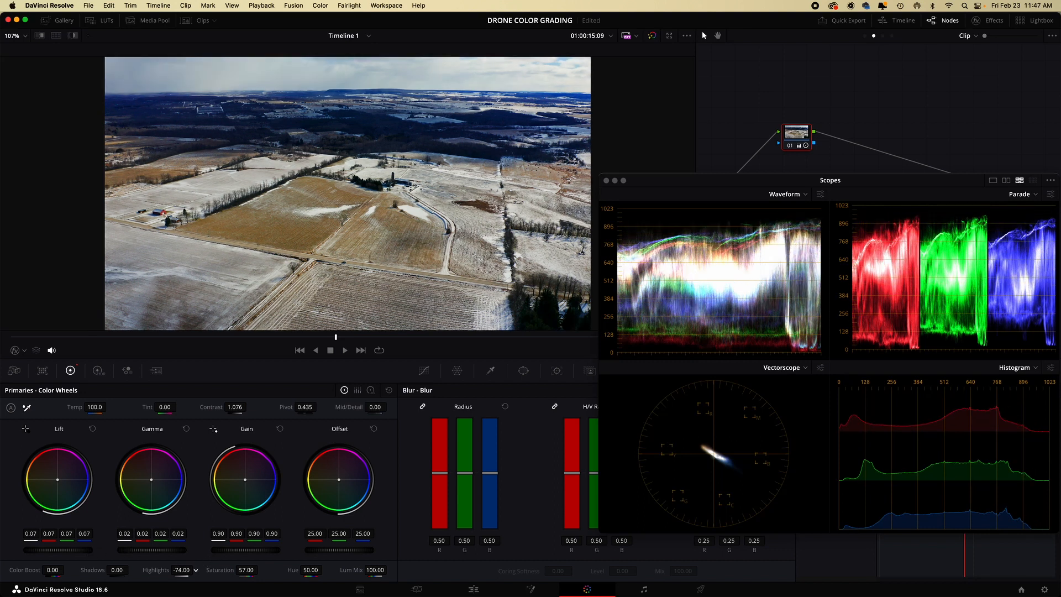